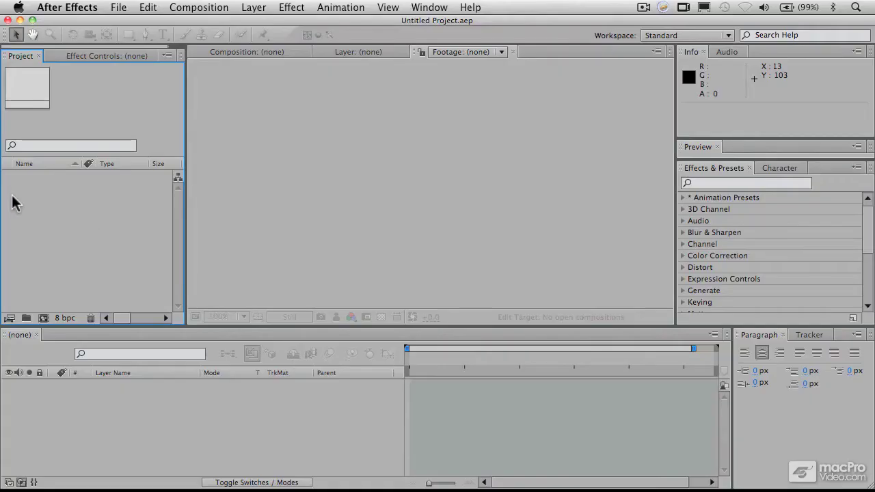
# Import Dogwood DV.mov from AAECS5 101 Source > Footage into the project
pyautogui.click(71, 186)
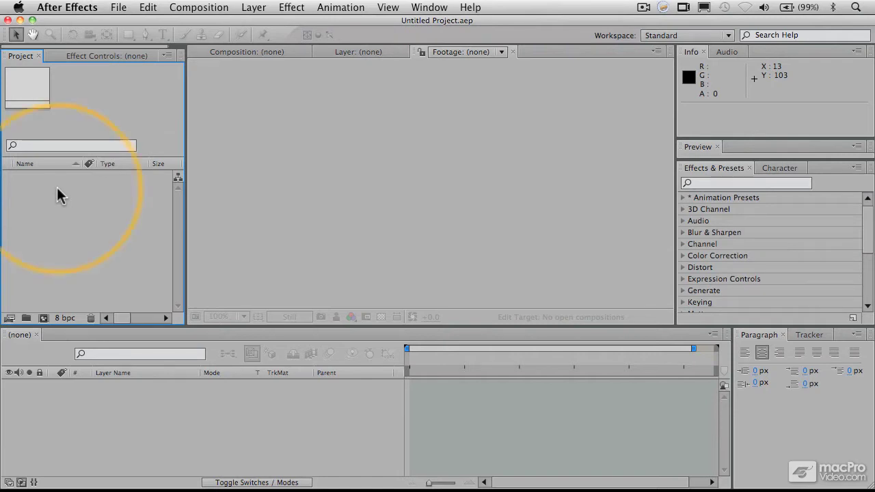
pyautogui.rightClick(57, 196)
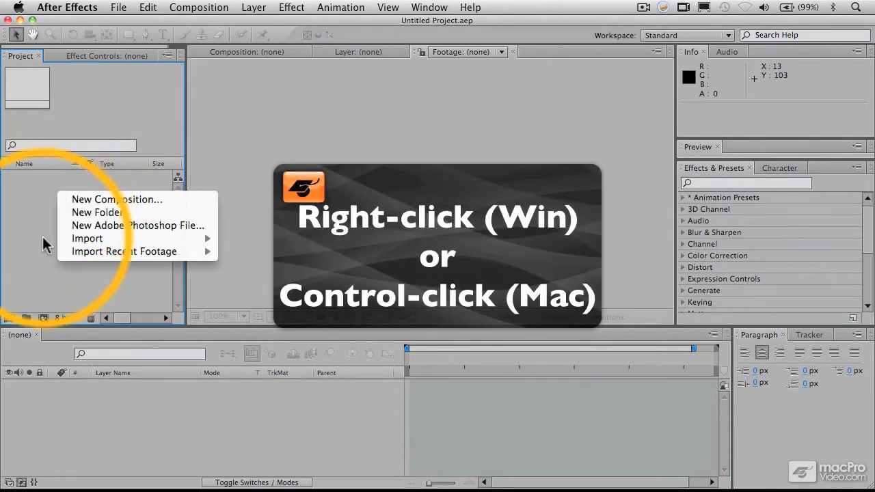
pyautogui.click(109, 8)
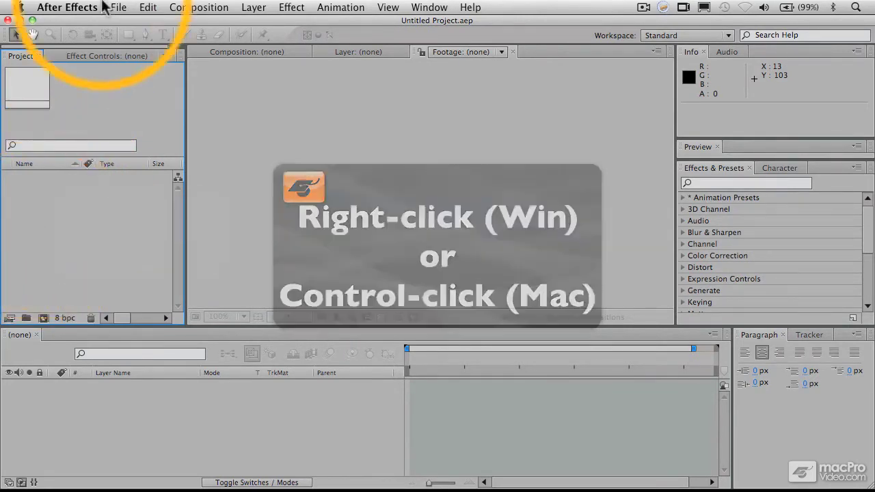
pyautogui.click(118, 6)
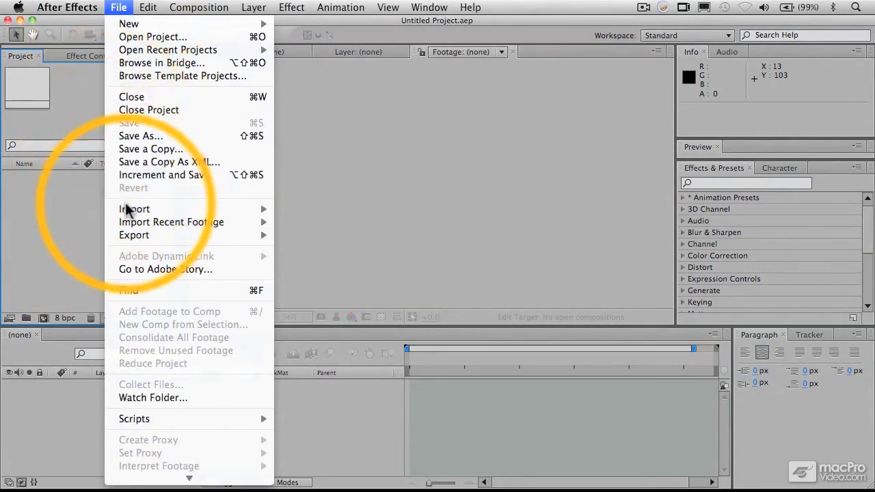
pyautogui.moveTo(126, 212)
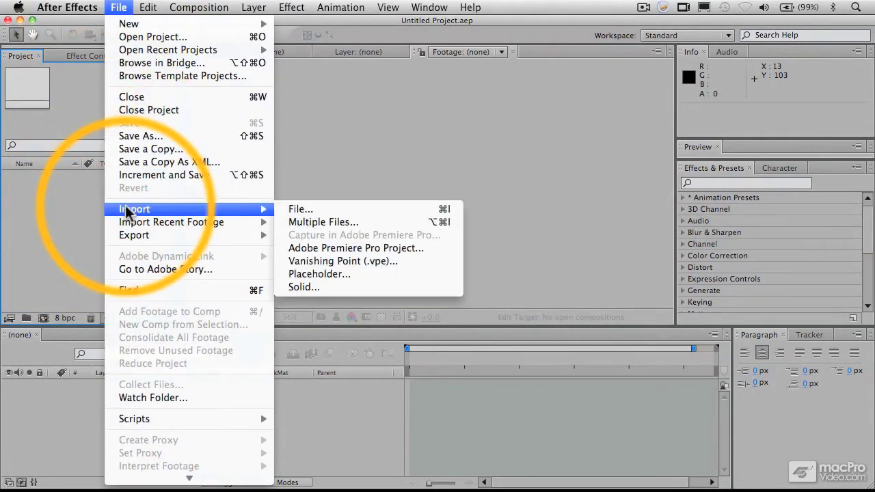
pyautogui.click(296, 209)
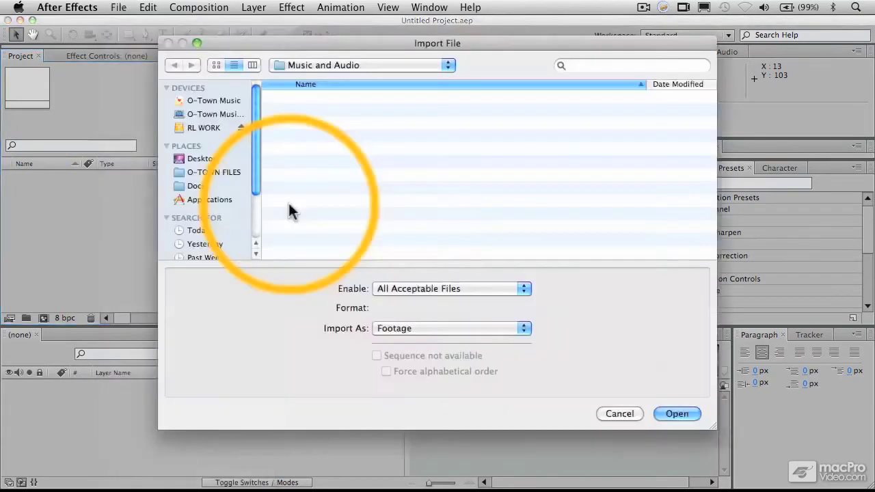
pyautogui.click(313, 65)
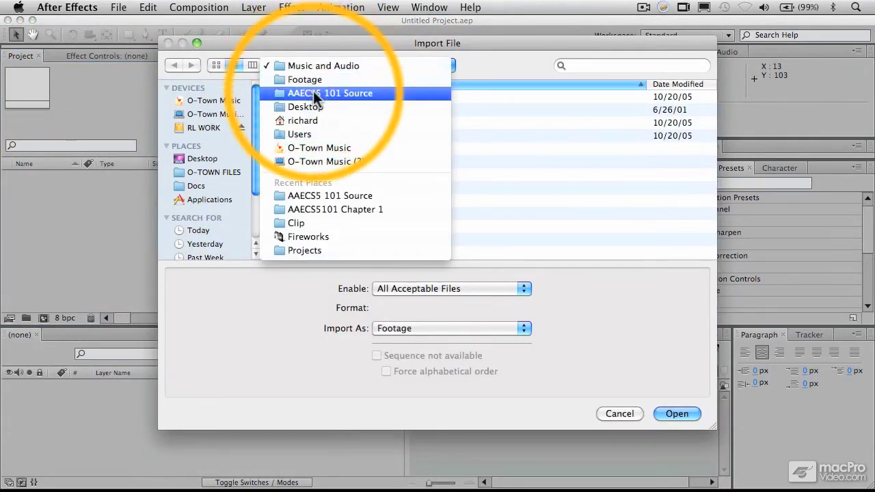
pyautogui.click(313, 93)
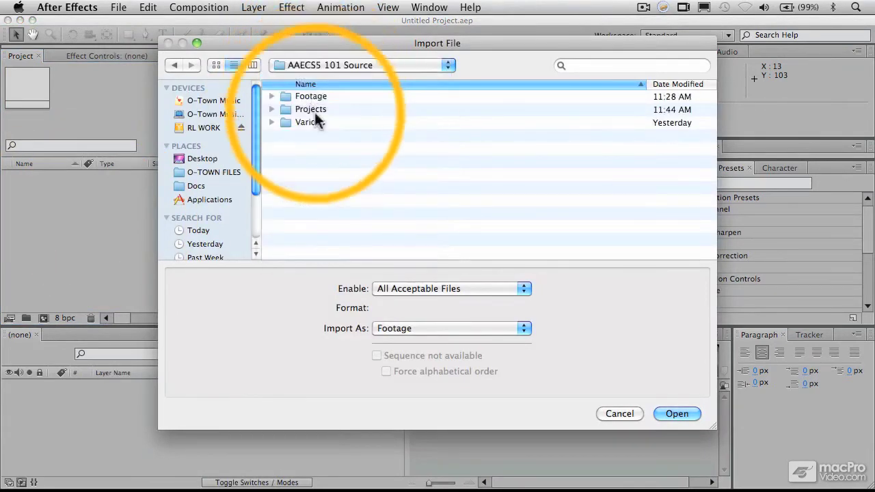
pyautogui.doubleClick(283, 93)
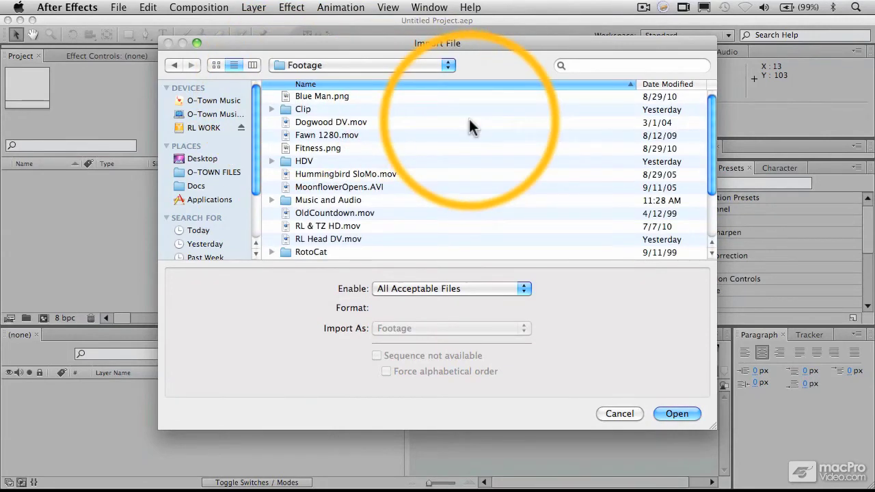
pyautogui.click(287, 124)
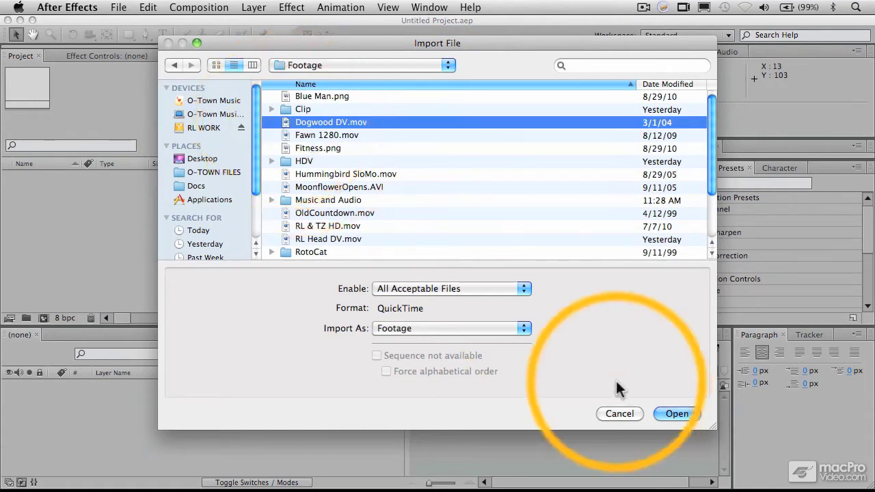
pyautogui.click(668, 413)
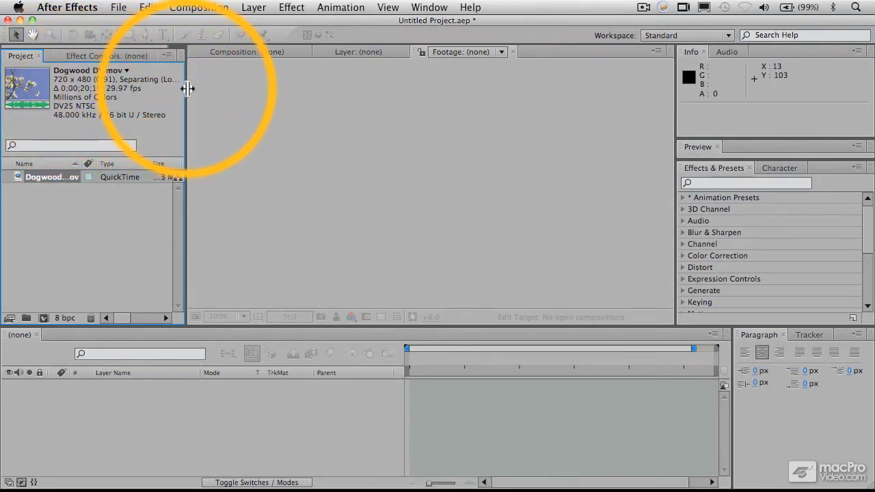
# Drag the Project/Composition divider right to show more columns for Dogwood DV.mov
pyautogui.moveTo(186, 88)
pyautogui.mouseDown()
pyautogui.moveTo(219, 92)
pyautogui.moveTo(192, 91)
pyautogui.mouseUp()
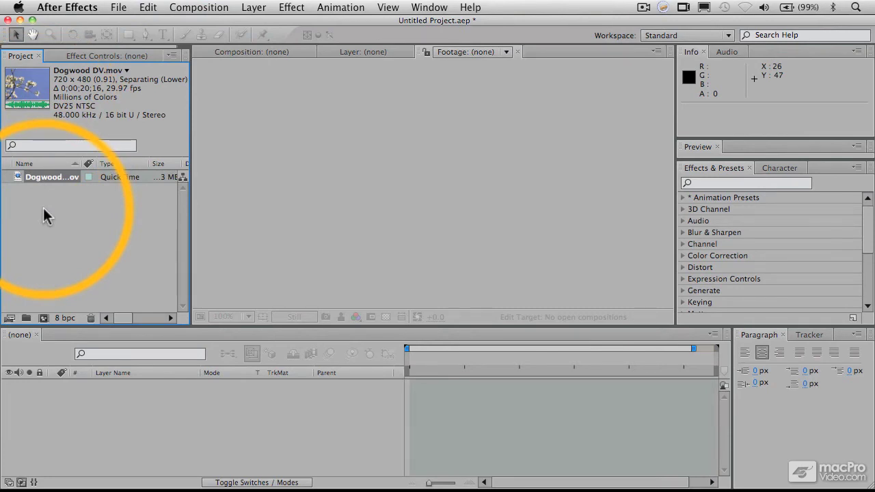
# Import Hummer Fence HDV.mov from the HDV folder
pyautogui.rightClick(43, 208)
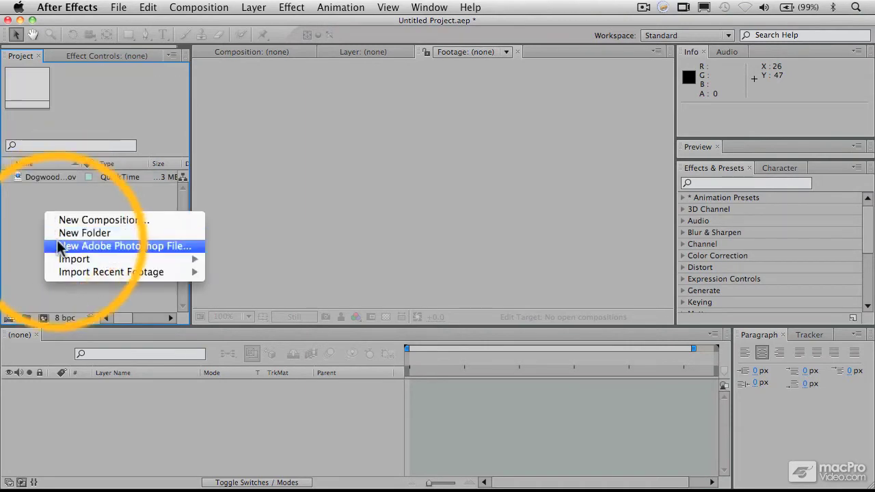
pyautogui.moveTo(82, 259)
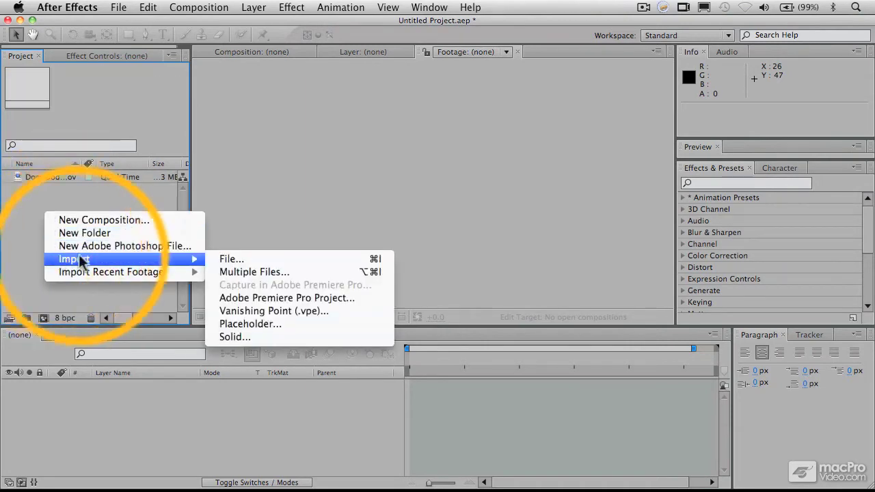
pyautogui.click(243, 259)
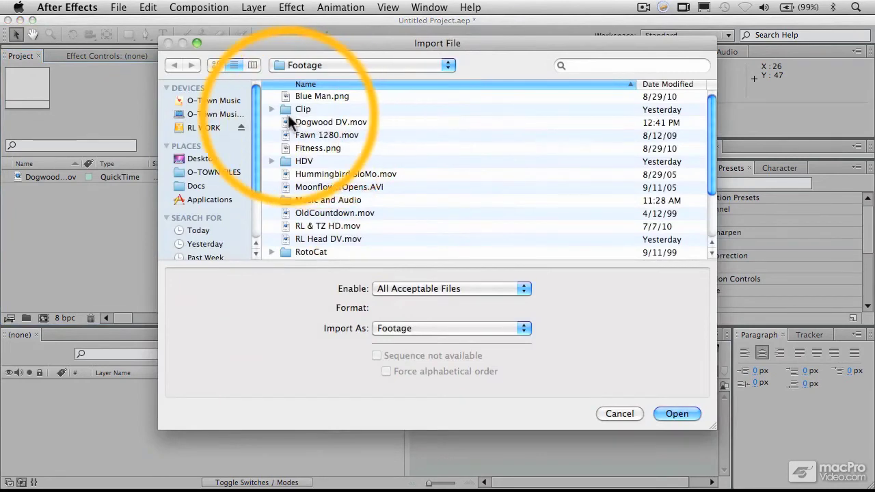
pyautogui.click(271, 161)
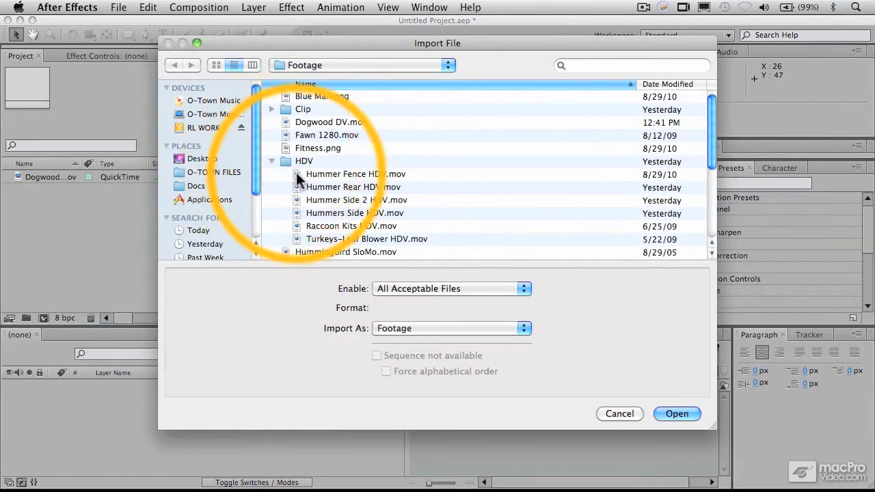
pyautogui.doubleClick(296, 173)
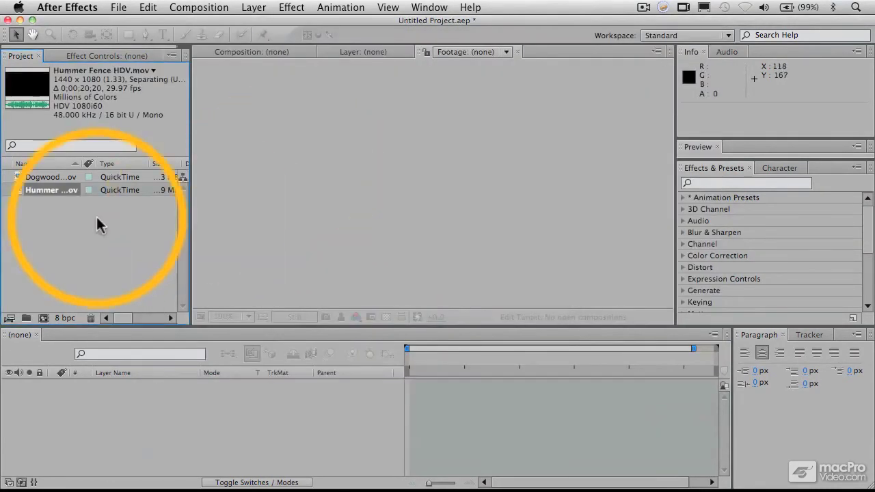
# Import the Blue Man.png still from the Footage folder
pyautogui.rightClick(58, 232)
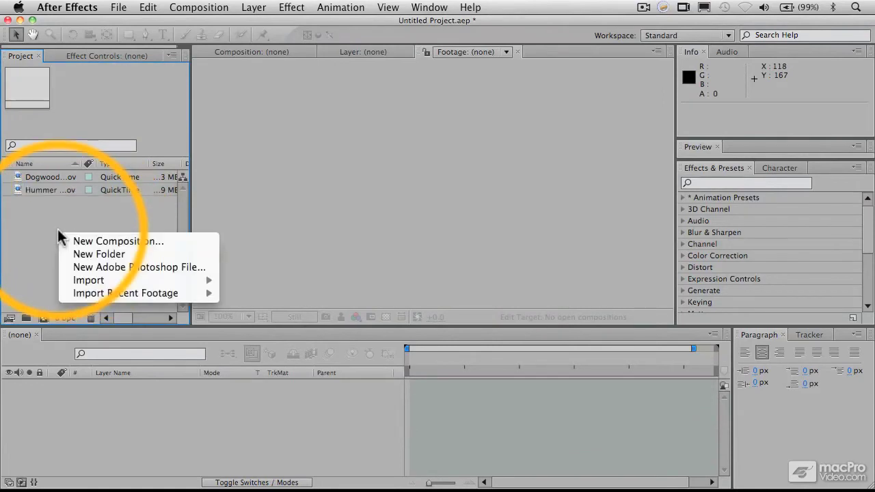
pyautogui.moveTo(208, 280)
pyautogui.click(245, 279)
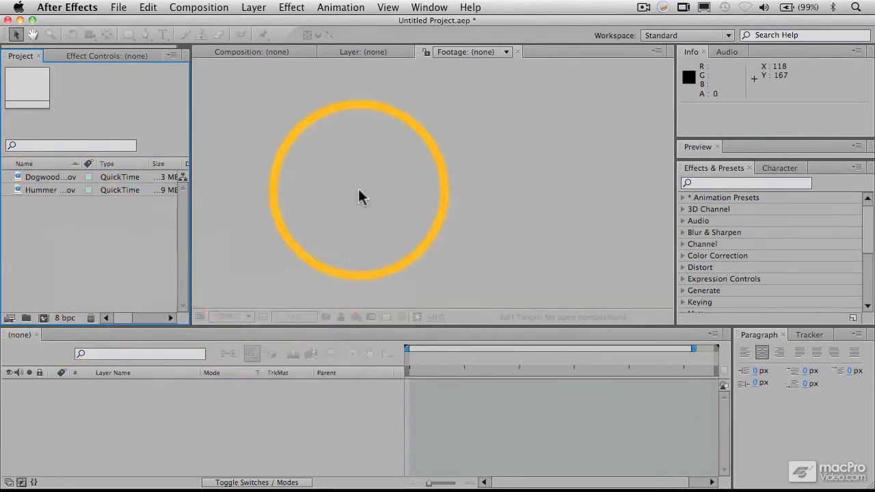
pyautogui.click(311, 63)
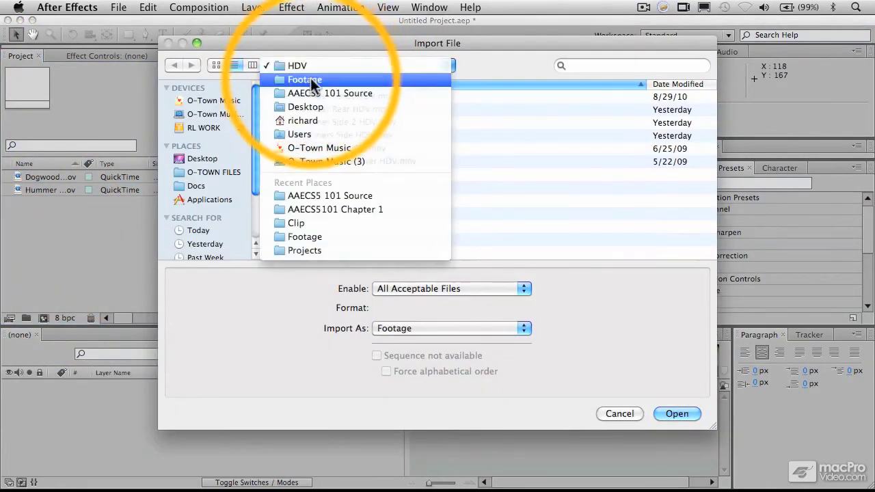
pyautogui.click(312, 82)
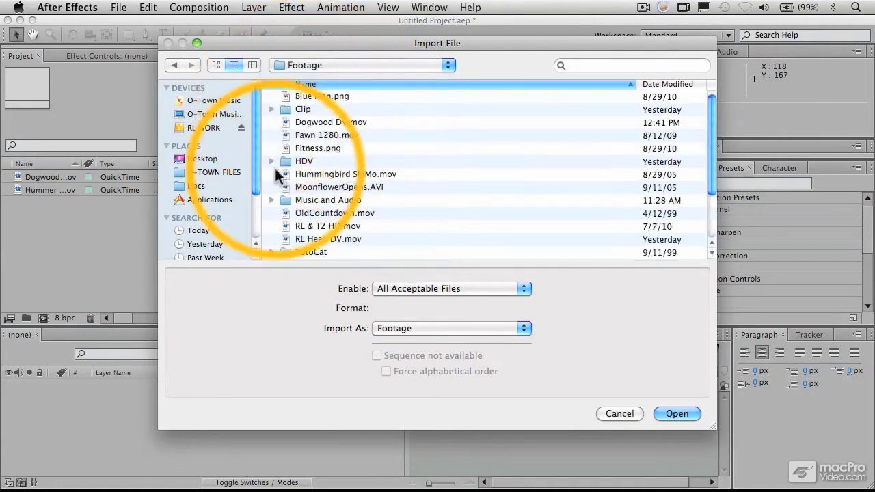
pyautogui.doubleClick(283, 97)
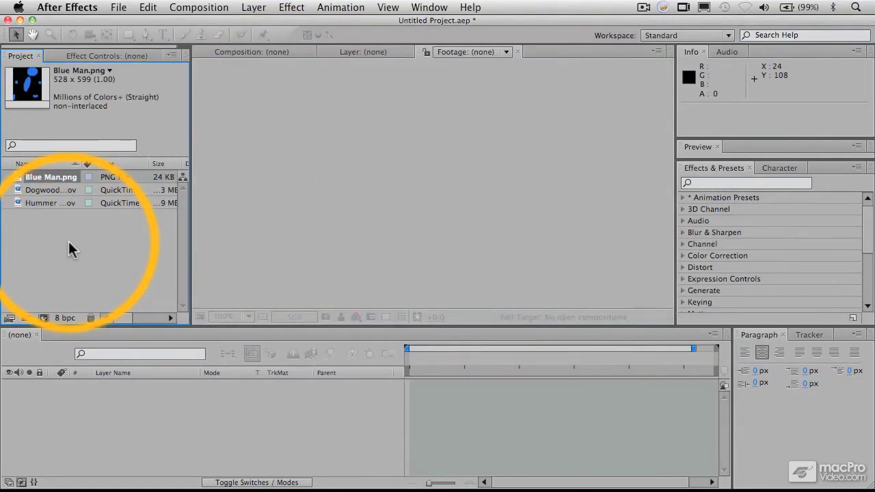
# Import Deep_Space_Mambo.mp3 from the Music and Audio folder, leaving nothing selected
pyautogui.click(69, 241)
pyautogui.rightClick(68, 242)
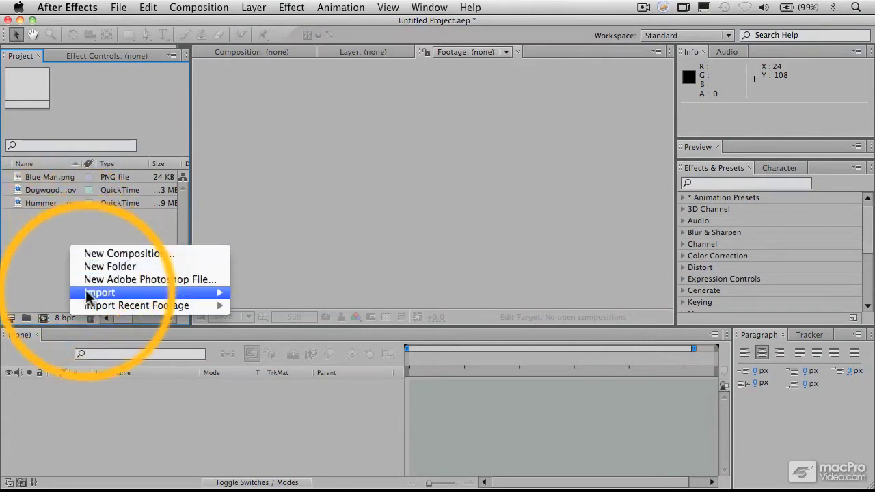
pyautogui.moveTo(85, 292)
pyautogui.click(276, 294)
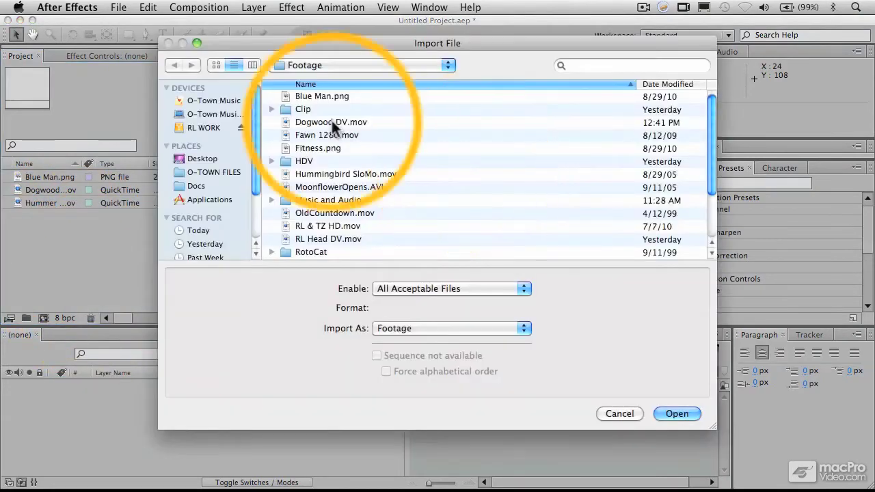
pyautogui.click(271, 199)
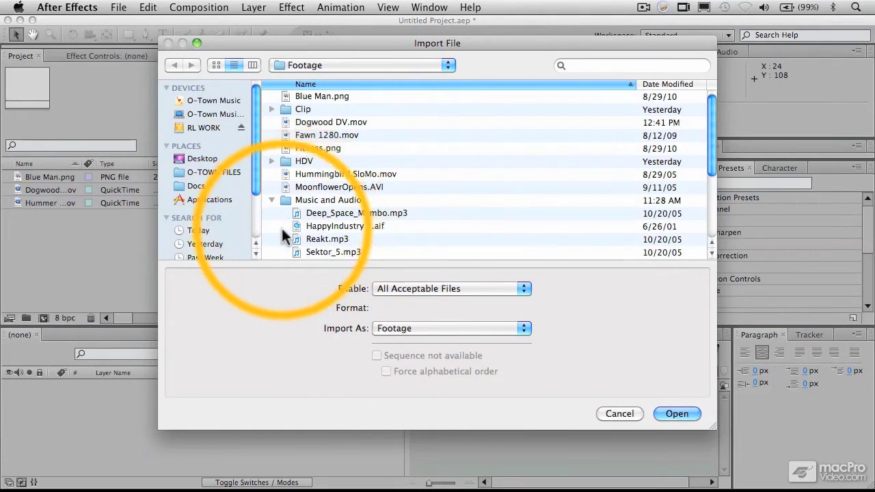
pyautogui.scroll(-3, 295, 238)
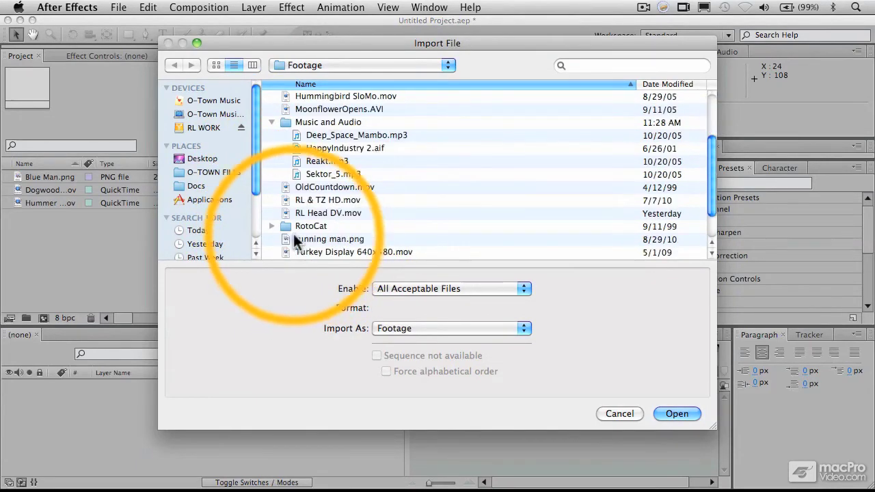
pyautogui.doubleClick(296, 136)
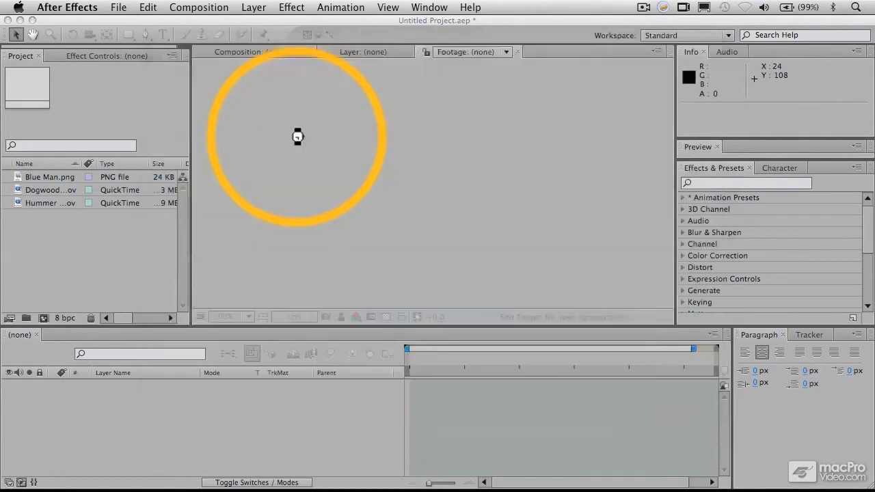
pyautogui.click(54, 250)
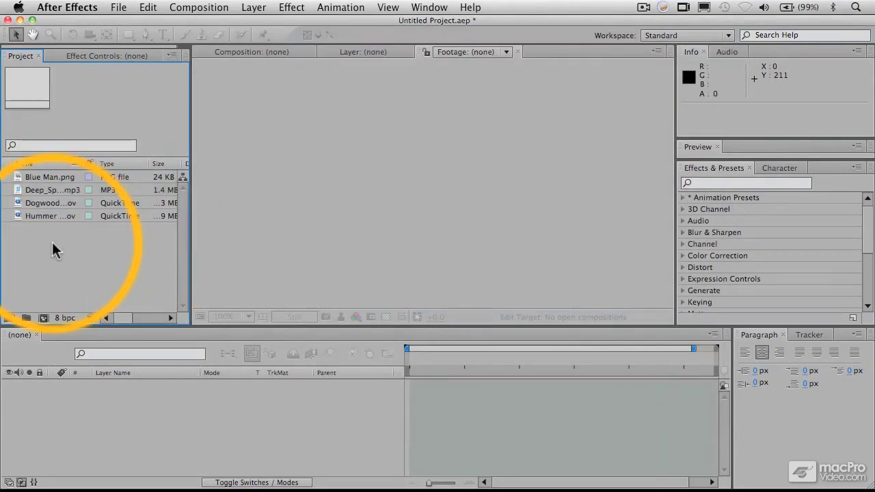
# Open the Import File dialog at AAECS5 101 Source > Footage
pyautogui.rightClick(54, 250)
pyautogui.moveTo(62, 295)
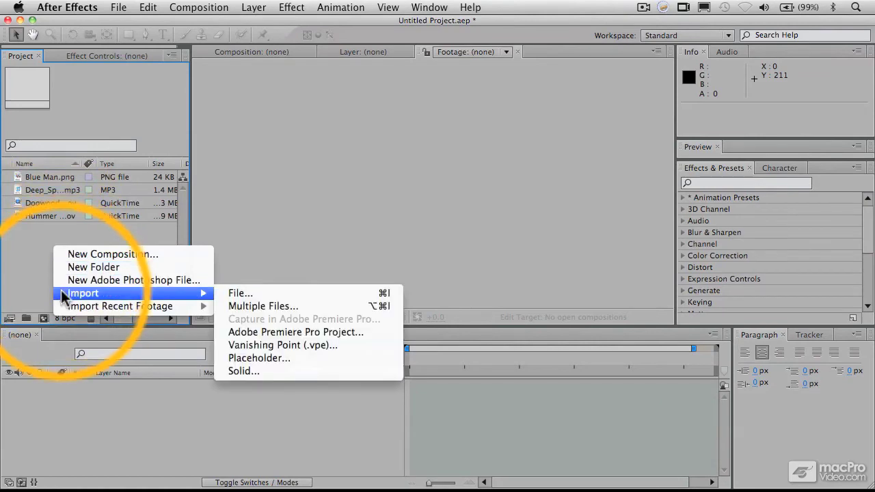
pyautogui.click(244, 293)
pyautogui.click(315, 64)
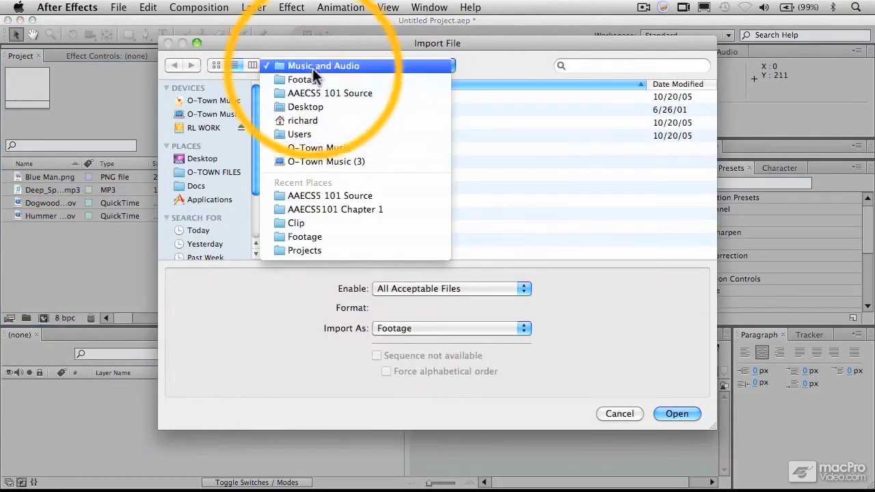
pyautogui.click(311, 90)
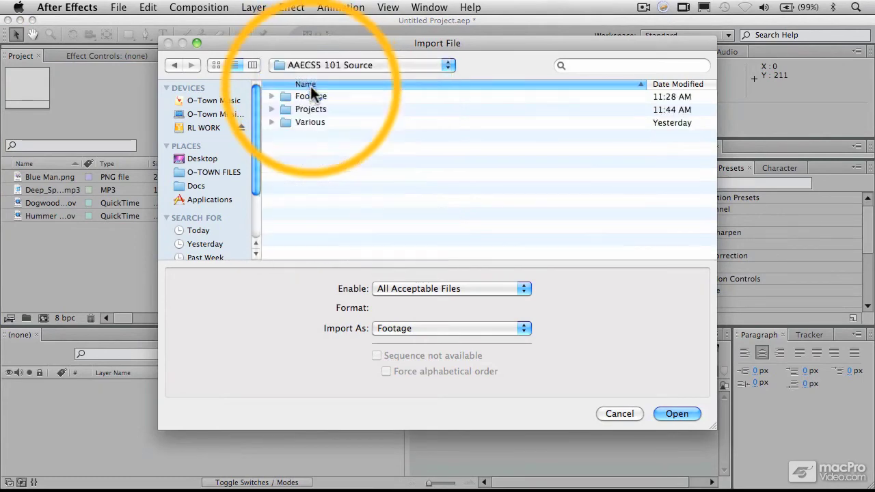
pyautogui.doubleClick(301, 99)
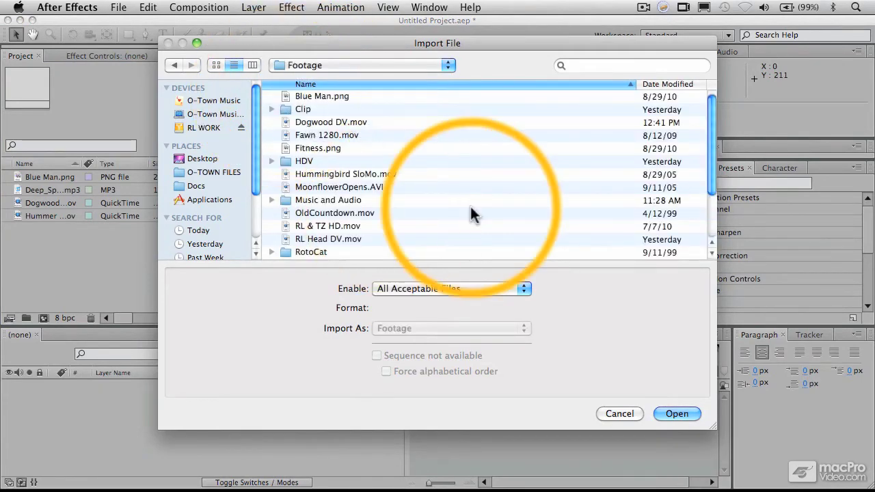
# Expand the RotoCat folder to list RotoCat01.psd through RotoCat12.psd
pyautogui.scroll(-5, 470, 207)
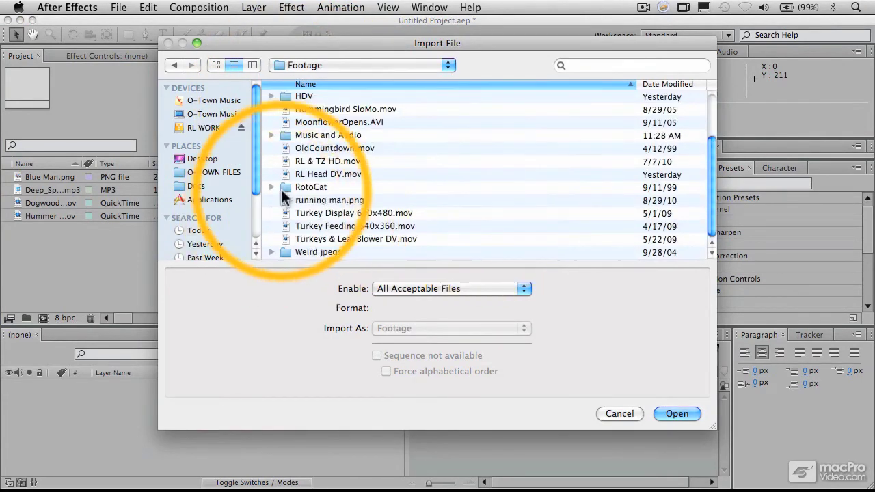
pyautogui.click(283, 190)
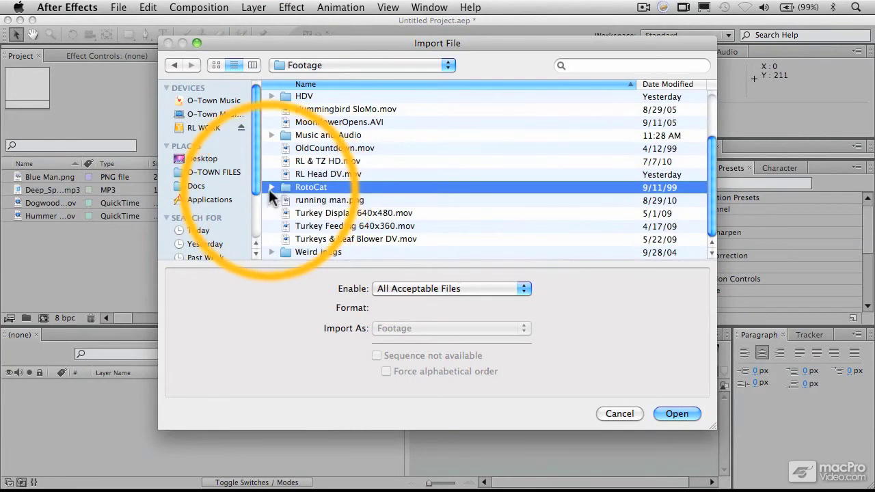
pyautogui.click(271, 186)
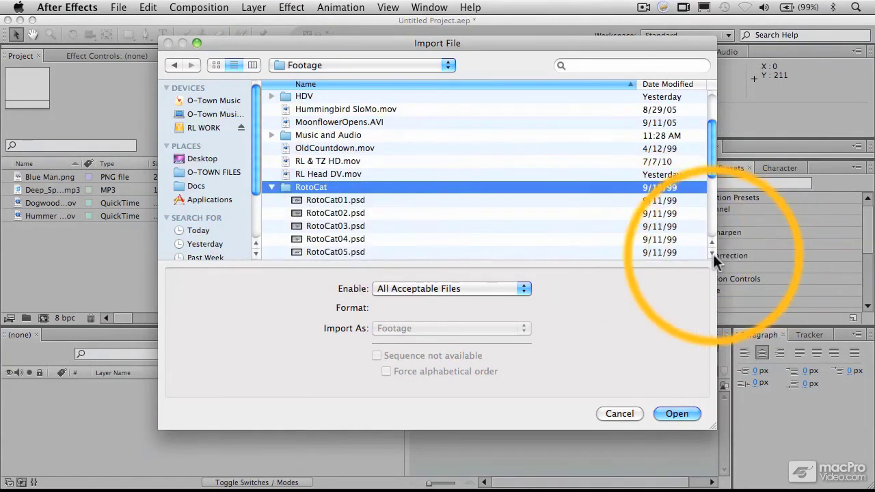
pyautogui.moveTo(711, 253); pyautogui.dragTo(711, 253)
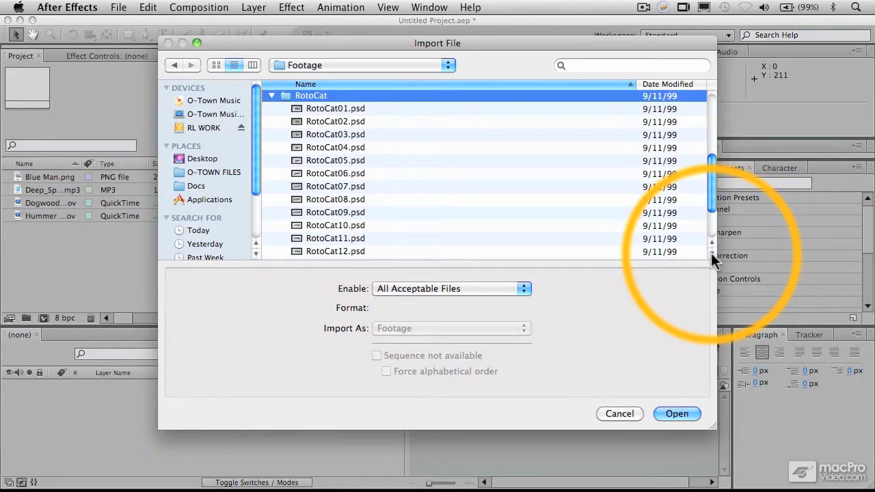
pyautogui.click(711, 253)
pyautogui.click(711, 253)
pyautogui.click(711, 242)
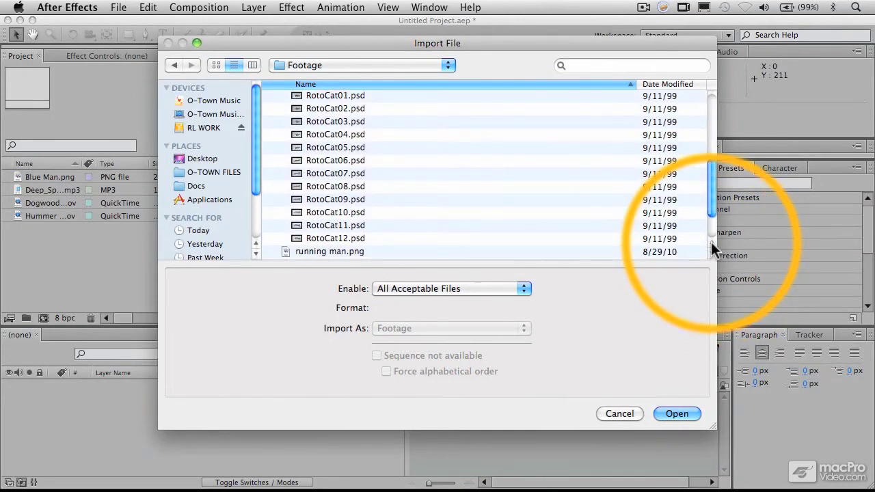
pyautogui.click(711, 242)
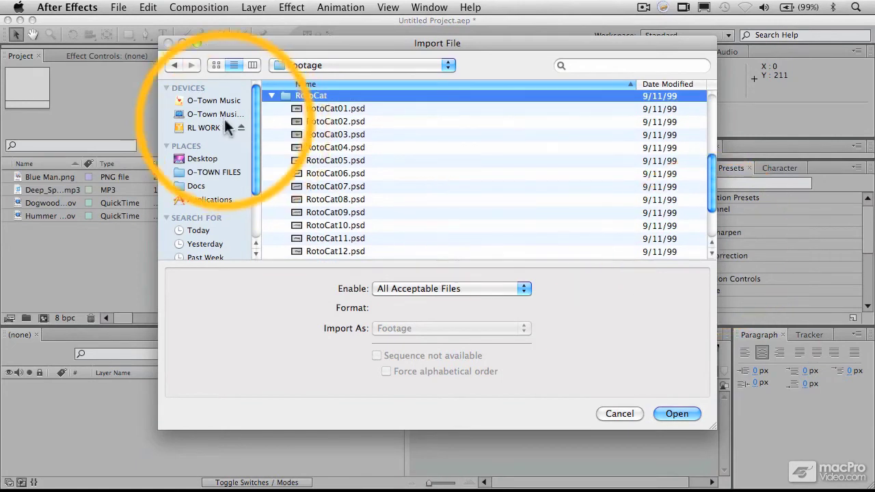
# Check RotoCat01–05.psd frames, ending with RotoCat01.psd selected
pyautogui.click(296, 108)
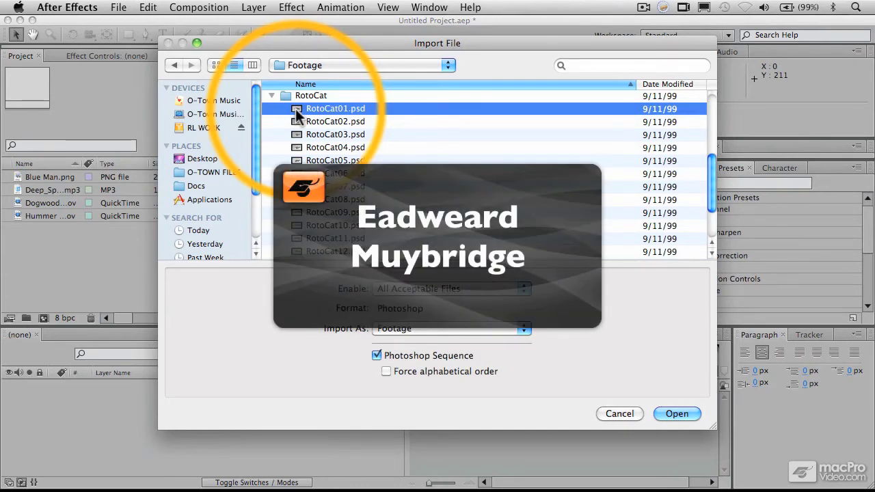
pyautogui.click(296, 121)
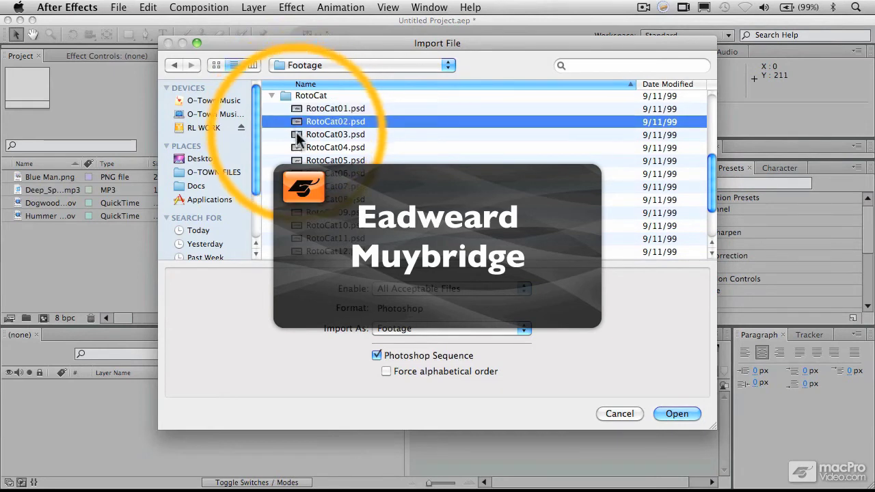
pyautogui.click(297, 135)
pyautogui.click(294, 147)
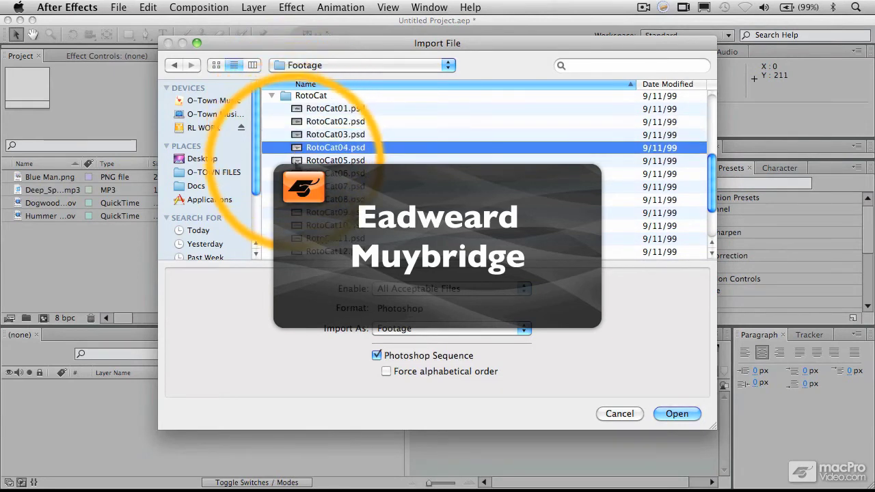
pyautogui.click(296, 161)
pyautogui.click(294, 108)
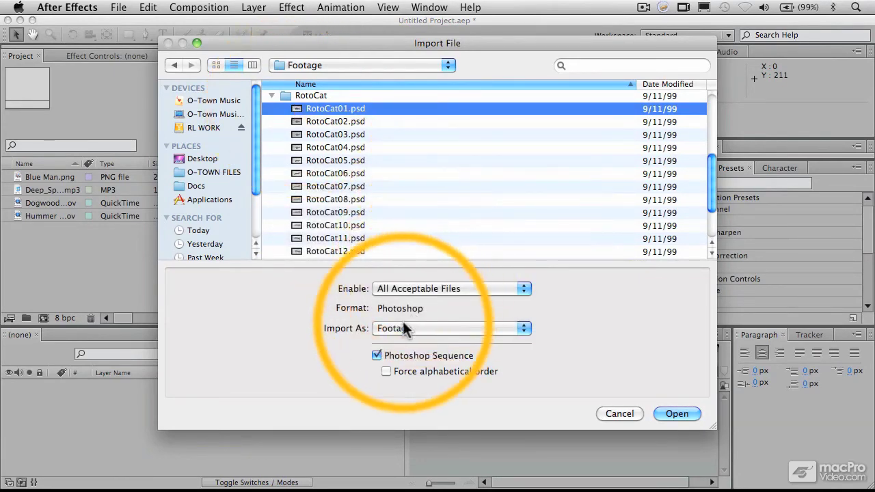
# Import RotoCat01.psd as Footage with Photoshop Sequence checked
pyautogui.click(435, 329)
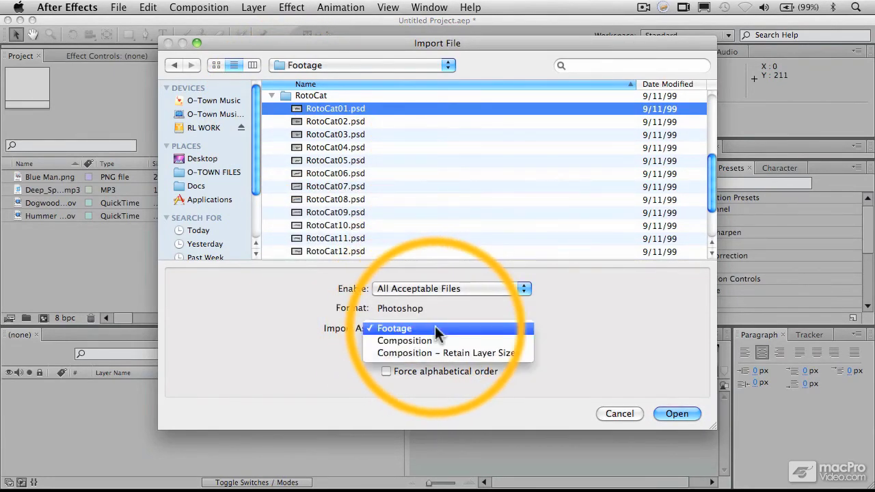
pyautogui.click(440, 329)
pyautogui.click(414, 357)
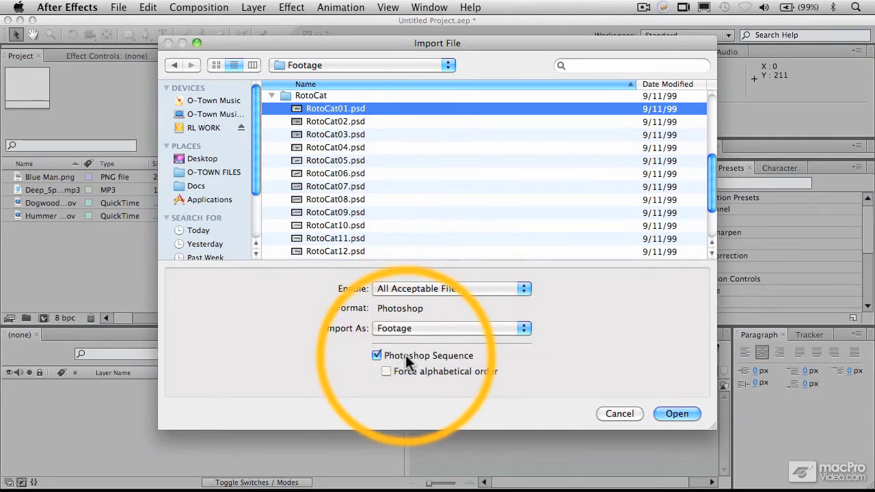
pyautogui.scroll(3, 289, 180)
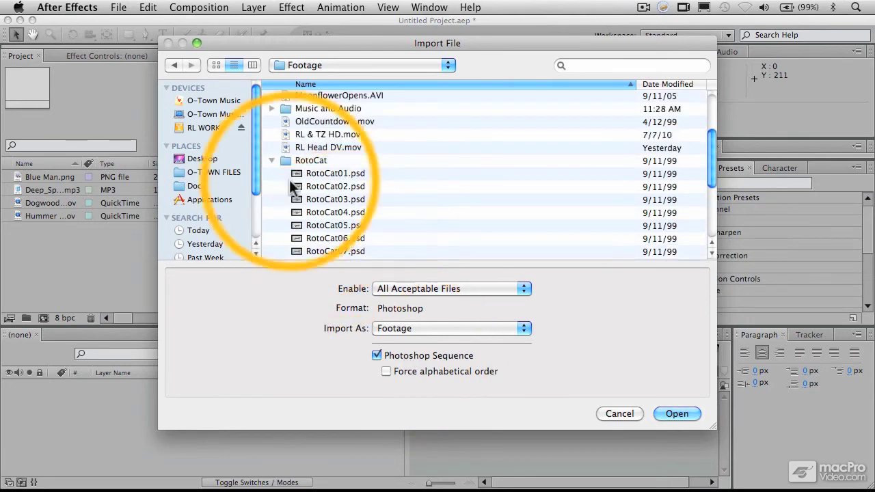
pyautogui.click(294, 173)
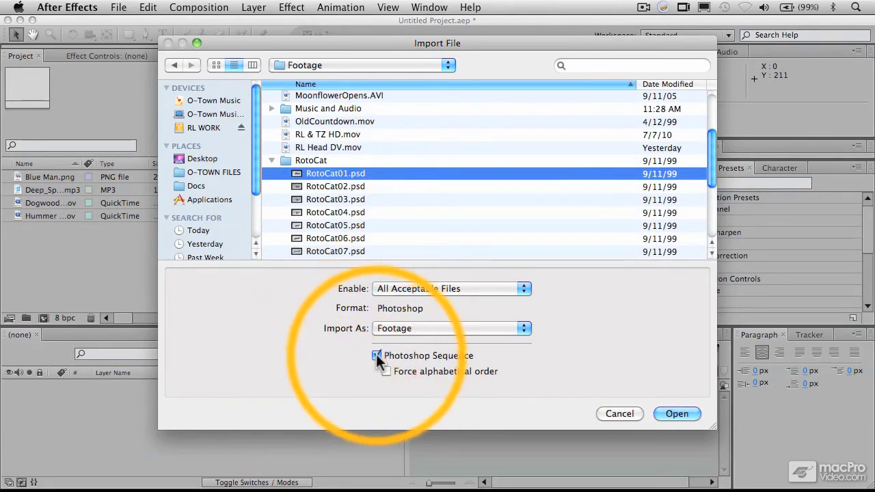
pyautogui.click(671, 412)
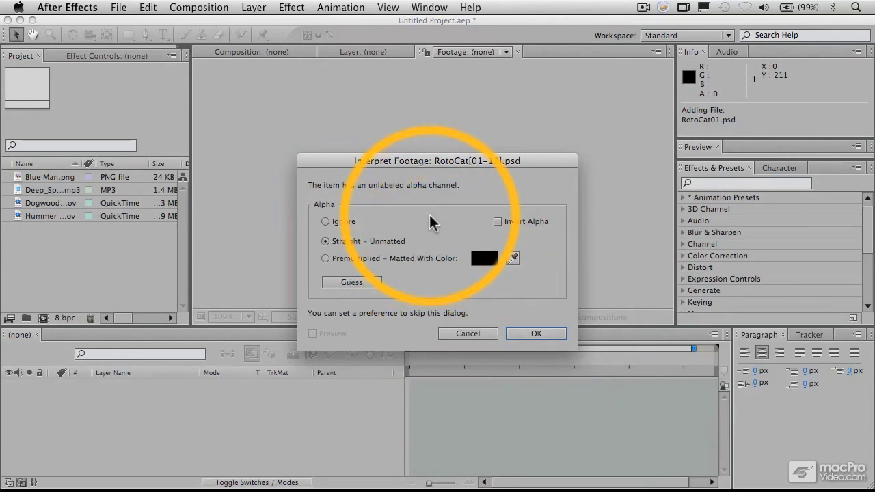
# Accept Straight – Unmatted alpha so RotoCat[01-12].psd lands in the project
pyautogui.click(530, 335)
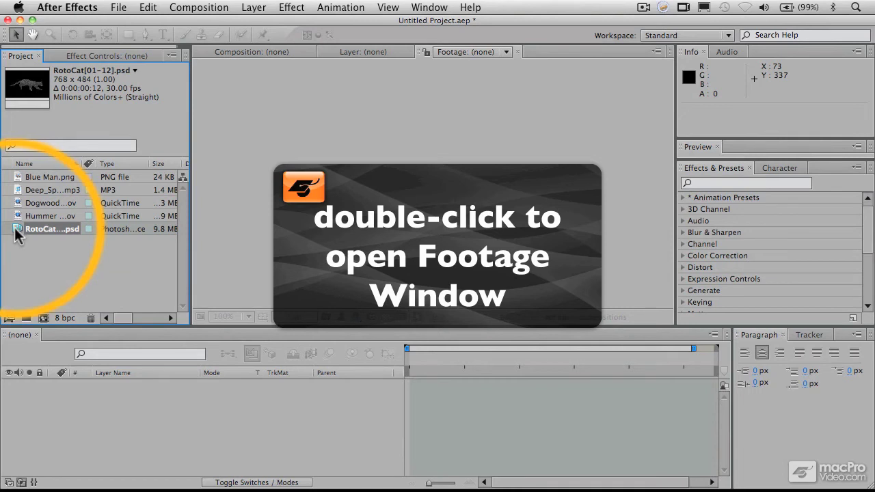
# Open RotoCat[01-12].psd in the Footage panel, scrub to frame 02, then close it
pyautogui.doubleClick(16, 229)
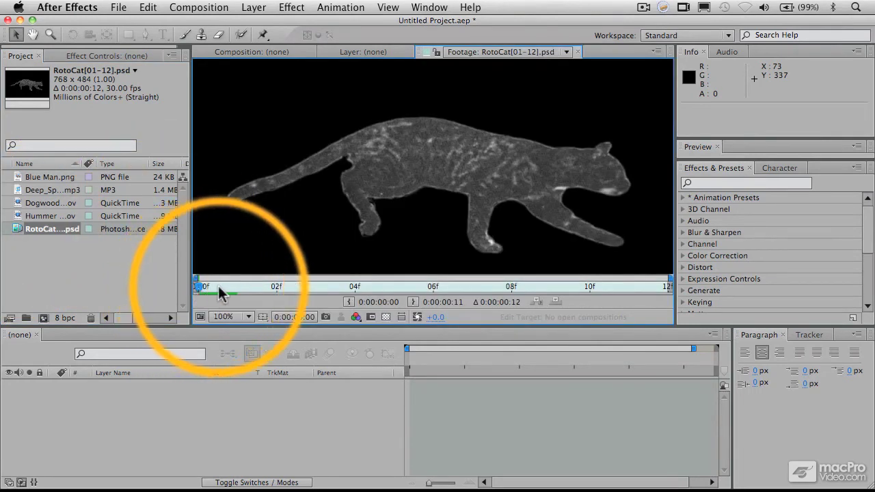
pyautogui.moveTo(218, 286)
pyautogui.mouseDown()
pyautogui.moveTo(630, 290)
pyautogui.moveTo(210, 293)
pyautogui.mouseUp()
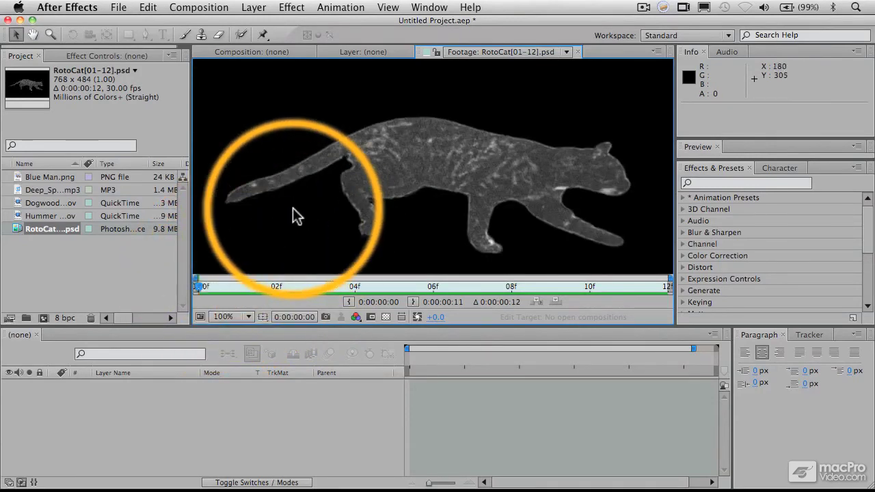
pyautogui.click(577, 51)
pyautogui.click(88, 266)
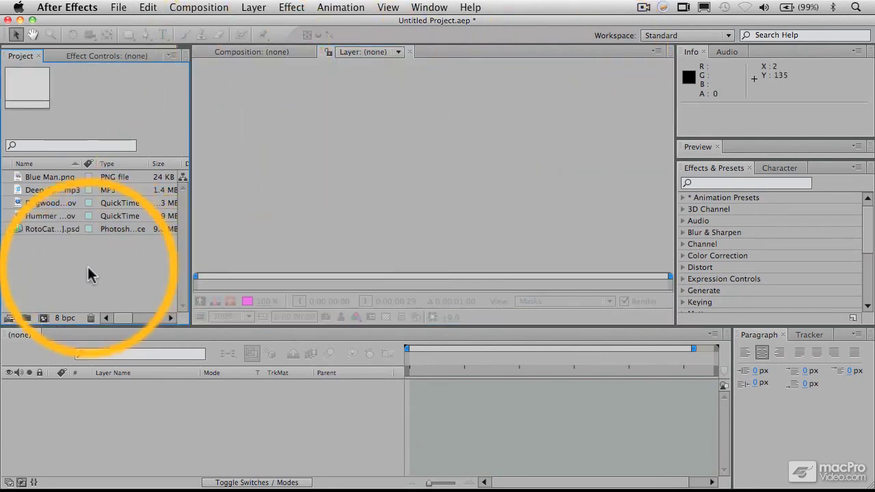
pyautogui.click(18, 233)
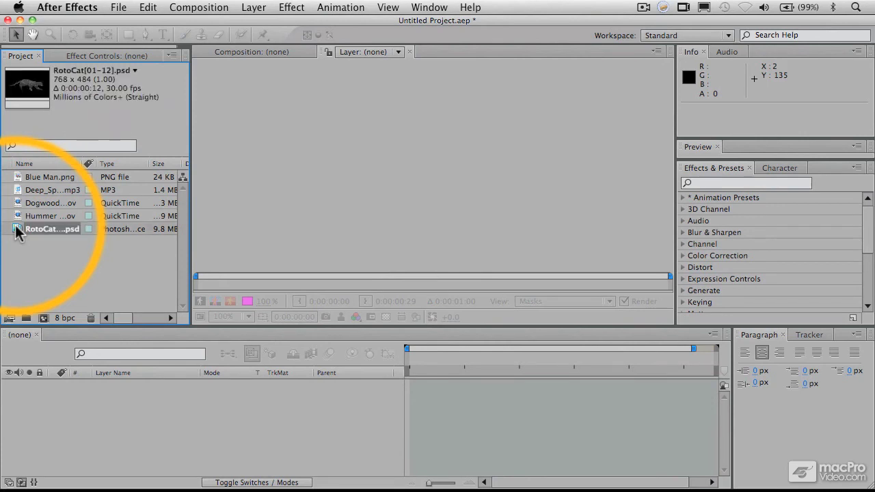
pyautogui.click(27, 259)
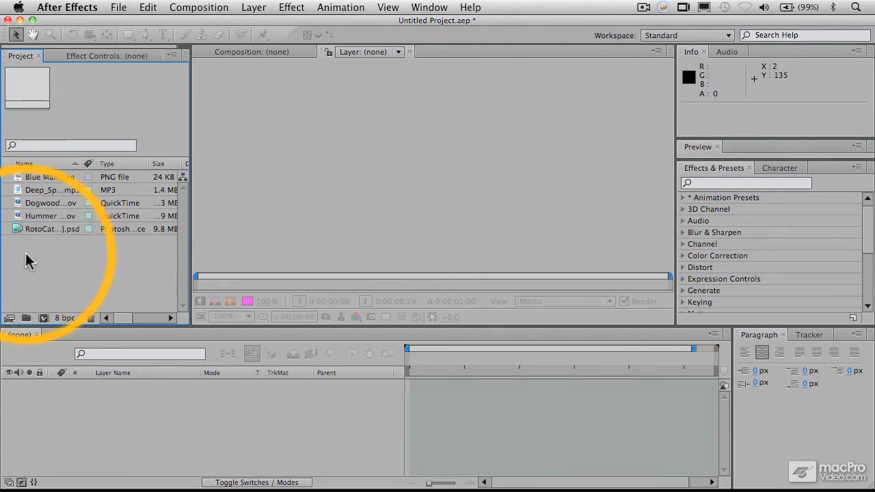
pyautogui.click(18, 233)
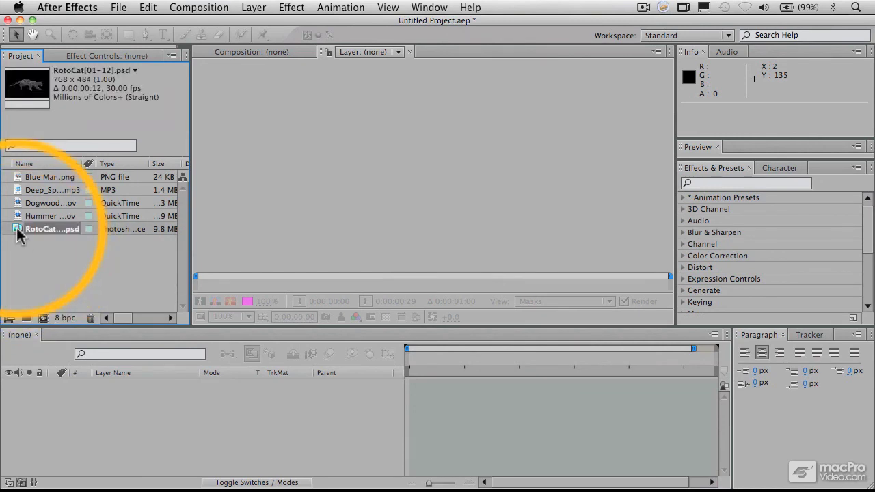
pyautogui.click(26, 251)
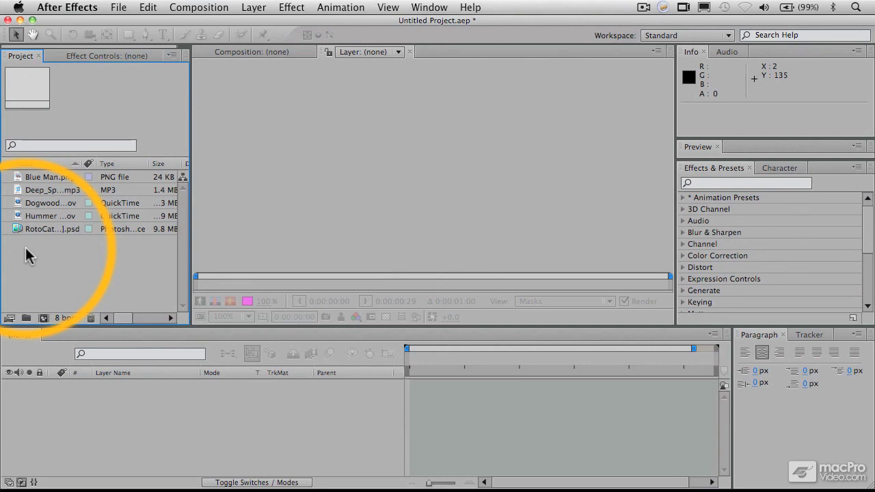
pyautogui.click(15, 231)
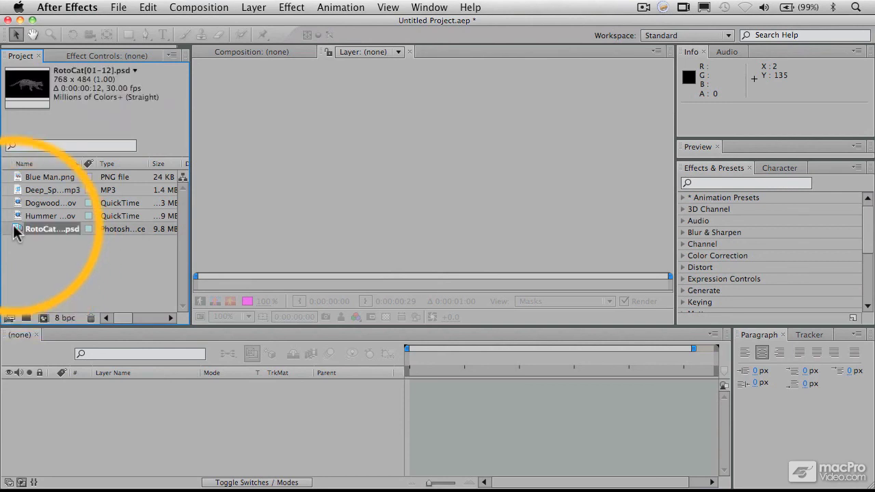
pyautogui.click(30, 260)
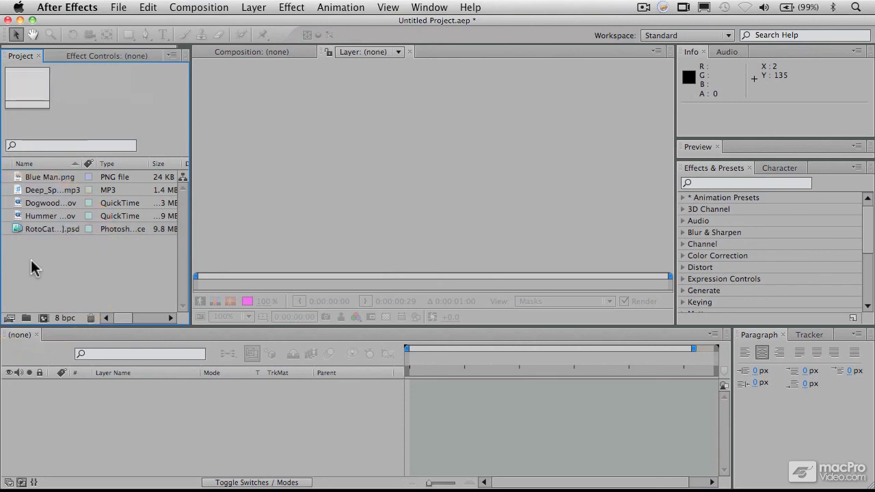